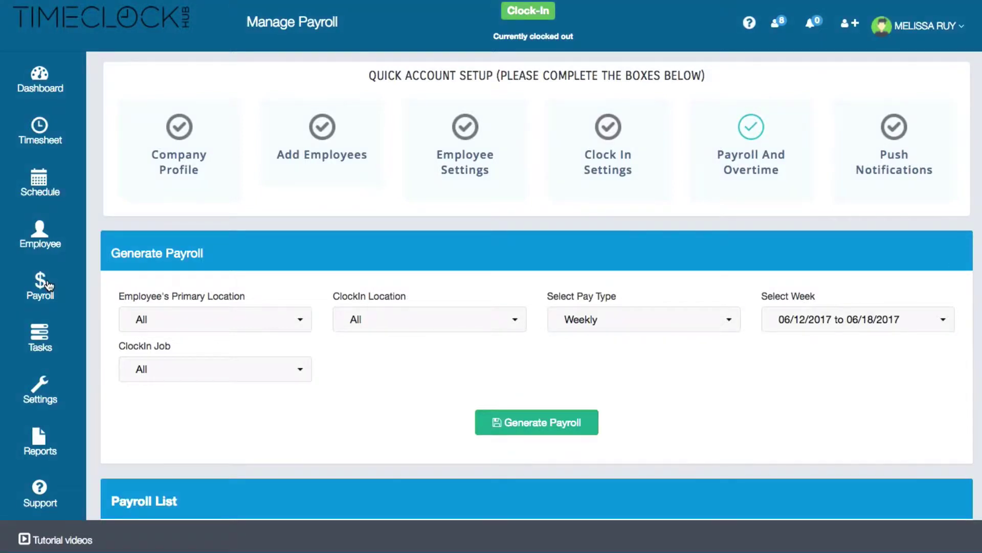
{"action": "left_click", "coordinate": [283, 333]}
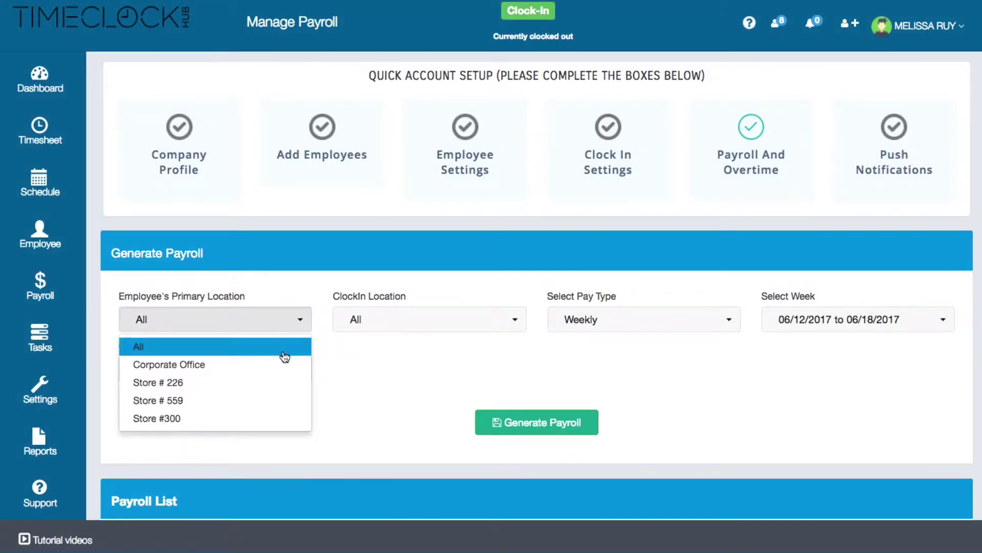
{"action": "left_click", "coordinate": [293, 450]}
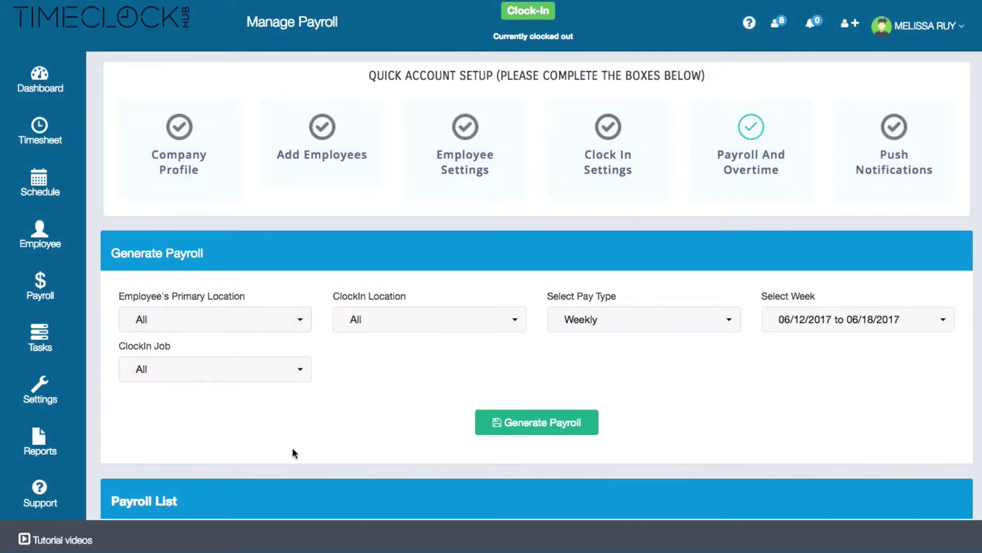
{"action": "left_click", "coordinate": [301, 370]}
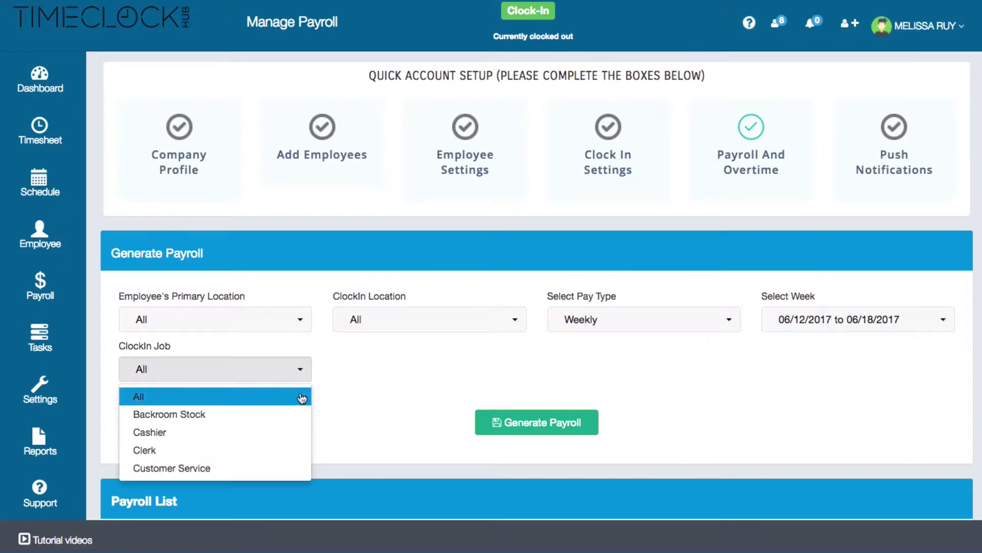
{"action": "left_click", "coordinate": [343, 466]}
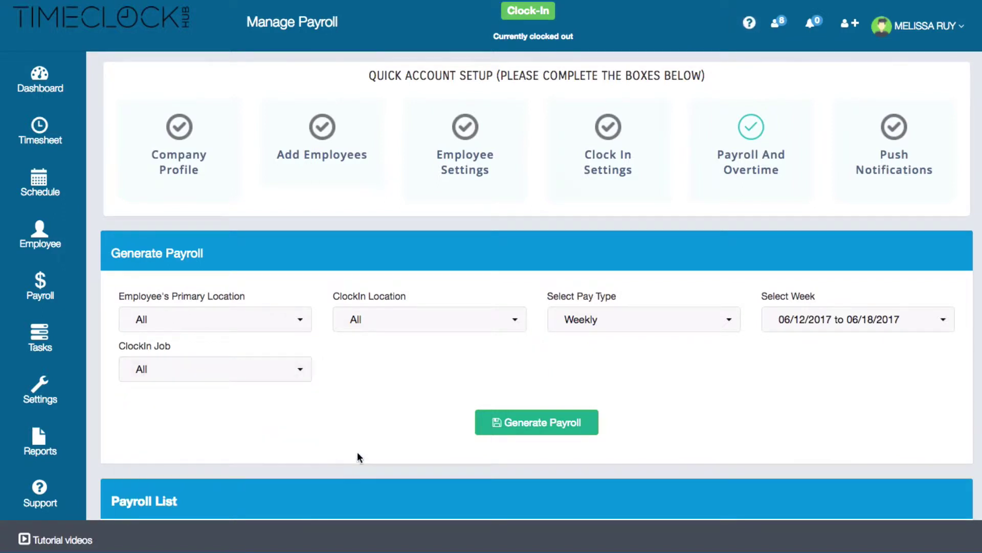
{"action": "left_click", "coordinate": [513, 320]}
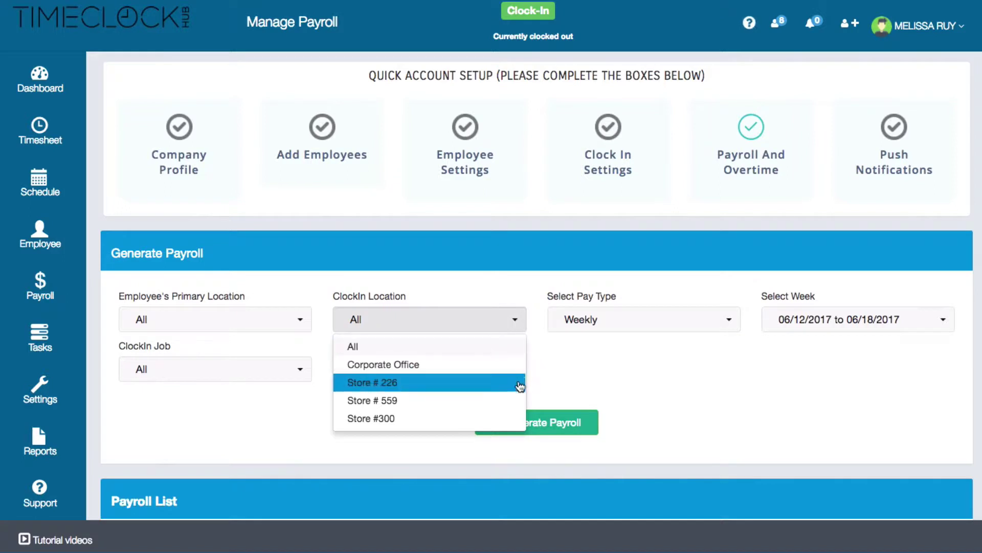
{"action": "left_click", "coordinate": [584, 367]}
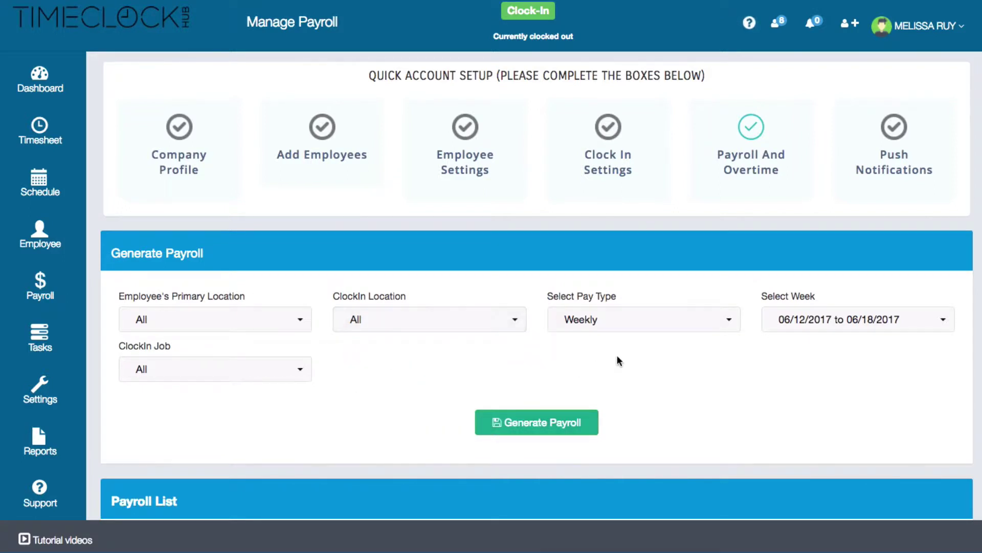
{"action": "left_click", "coordinate": [691, 327]}
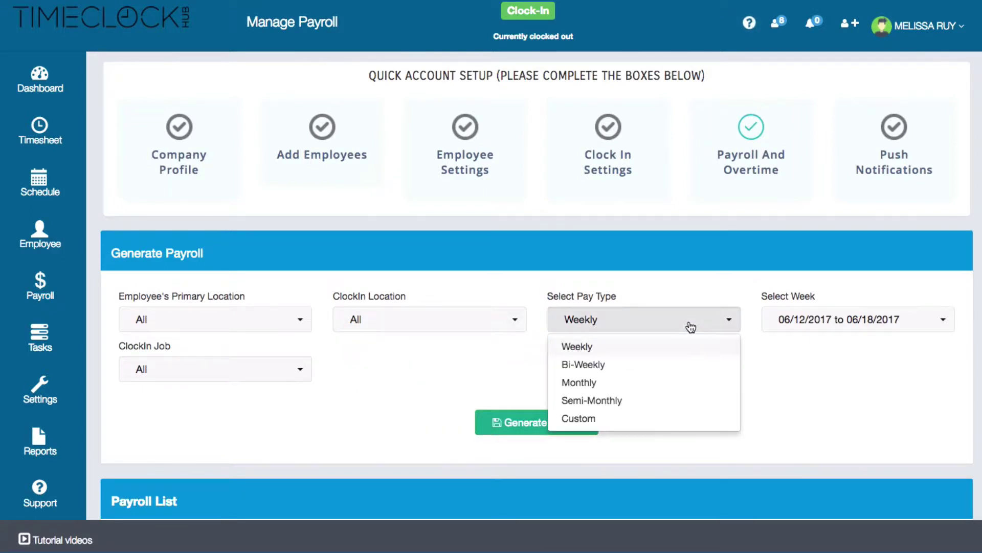
Review the Weekly pay type's week list, keeping 06/12/2017 to 06/18/2017.
{"action": "left_click", "coordinate": [692, 326]}
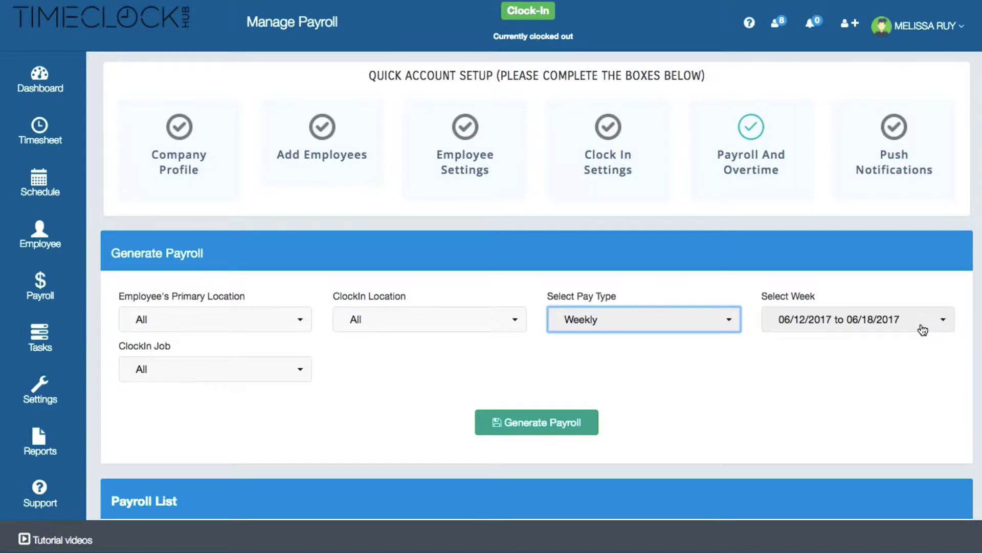
{"action": "left_click", "coordinate": [944, 332]}
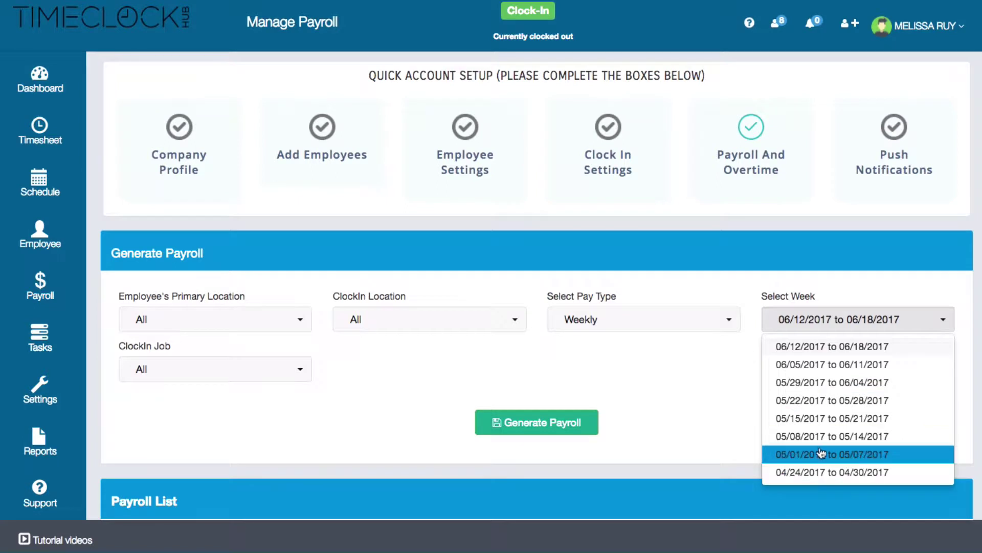
{"action": "left_click", "coordinate": [752, 347]}
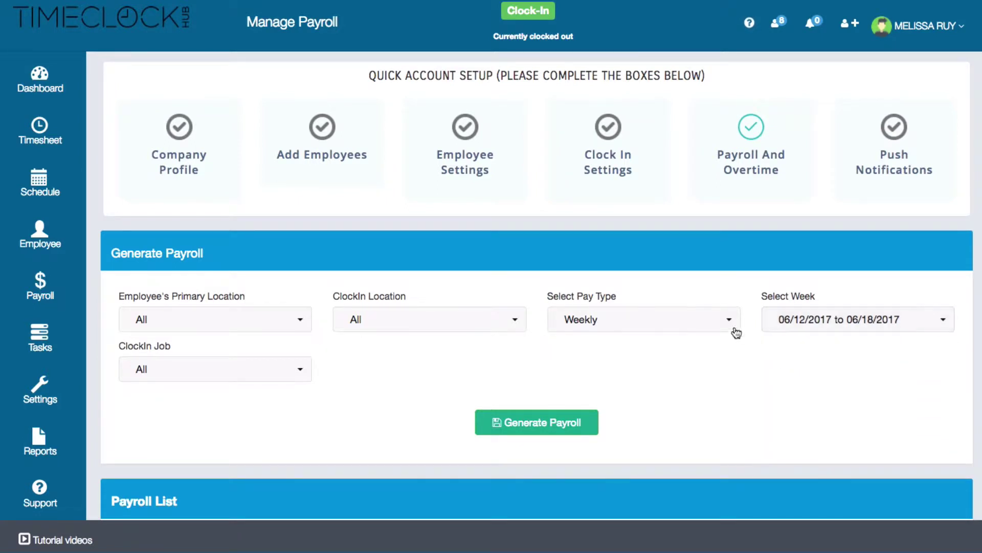
Switch the pay type to Monthly and check June-2017, then change it to Custom.
{"action": "left_click", "coordinate": [736, 332]}
{"action": "left_click", "coordinate": [733, 381]}
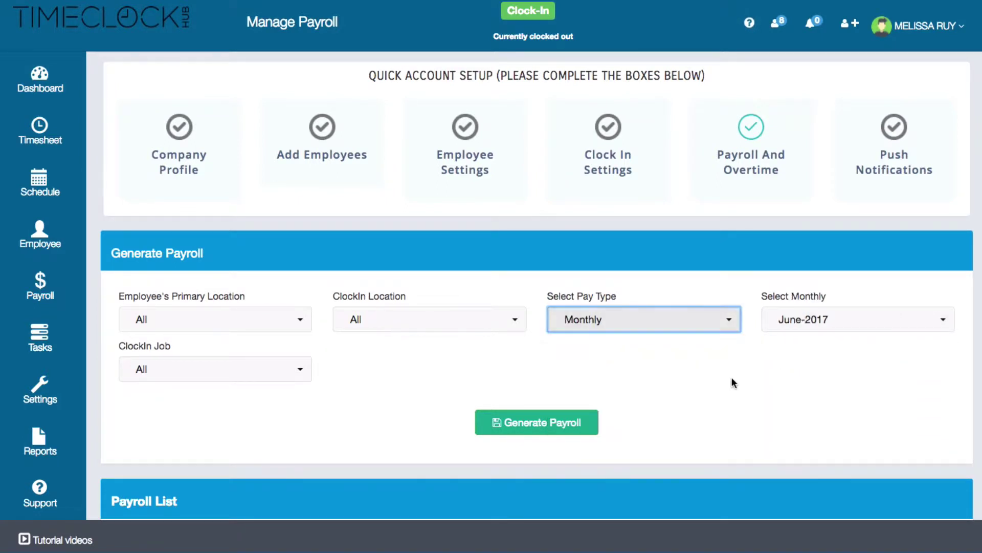
{"action": "left_click", "coordinate": [857, 331]}
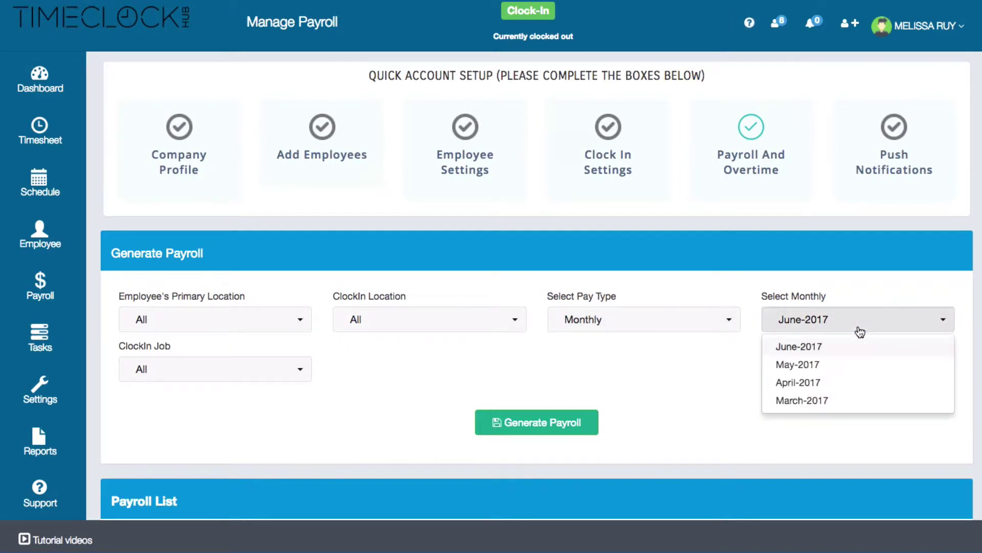
{"action": "left_click", "coordinate": [860, 330]}
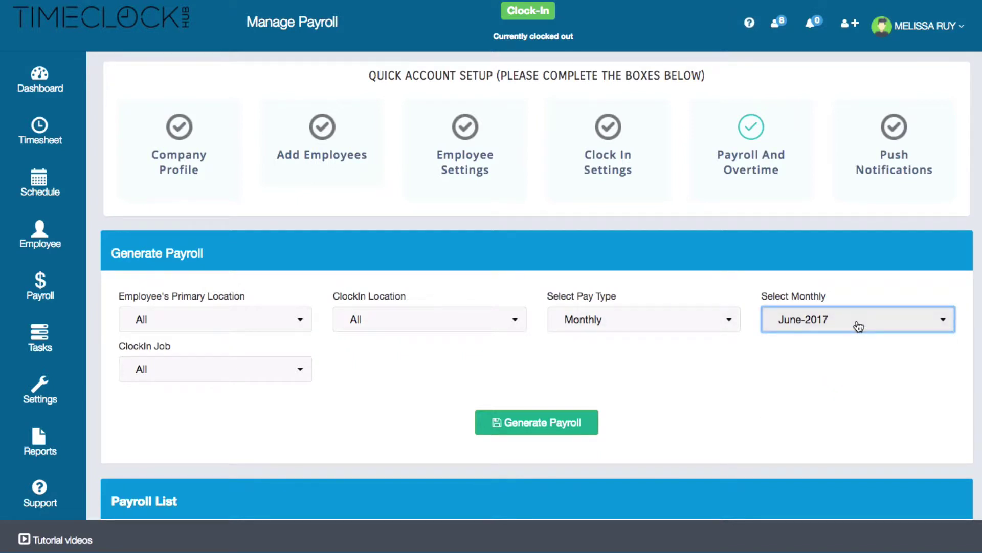
{"action": "left_click", "coordinate": [712, 318]}
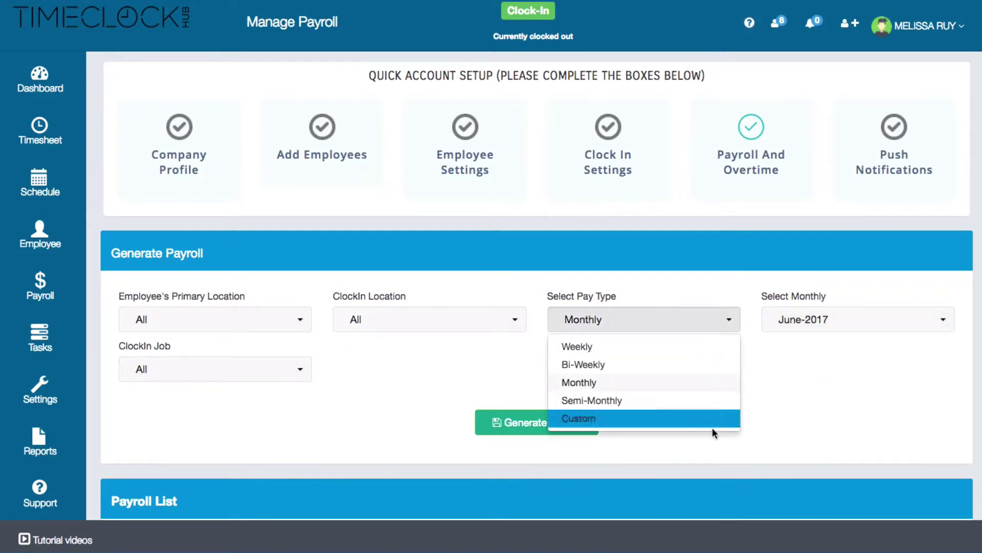
{"action": "left_click", "coordinate": [706, 422]}
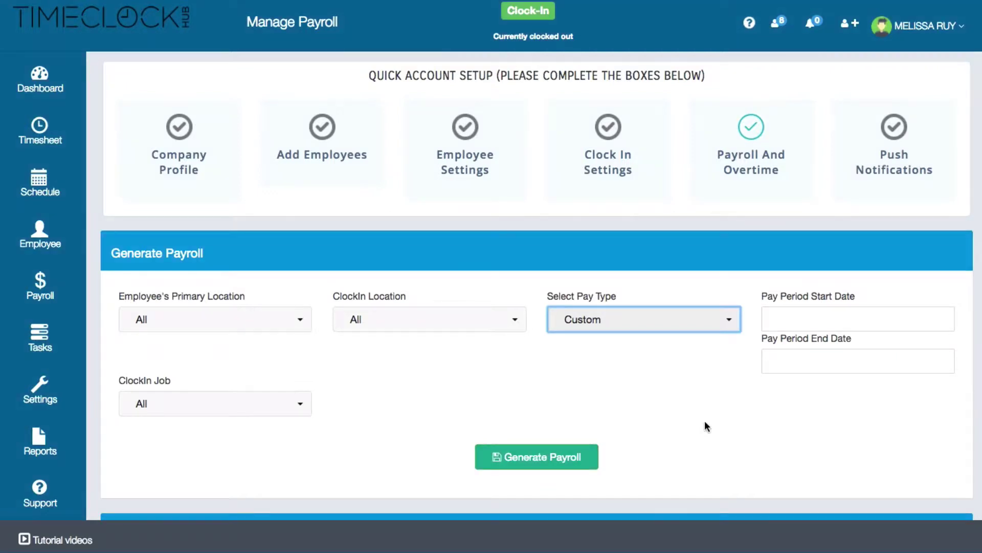
Set Weekly for 05/15/2017–05/21/2017, try generating, and view its 64:00-hour Payroll List entry.
{"action": "left_click", "coordinate": [700, 324]}
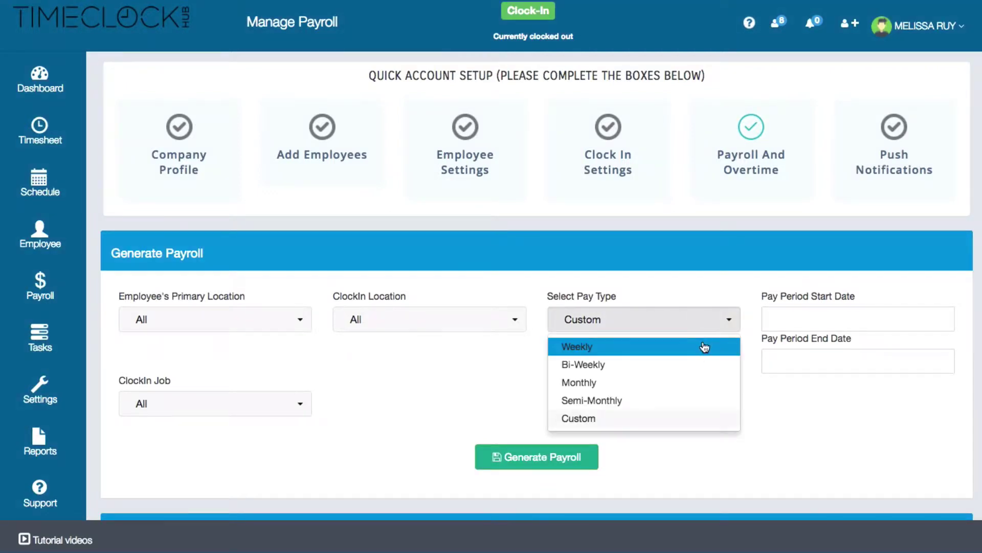
{"action": "left_click", "coordinate": [705, 347]}
{"action": "left_click", "coordinate": [826, 324]}
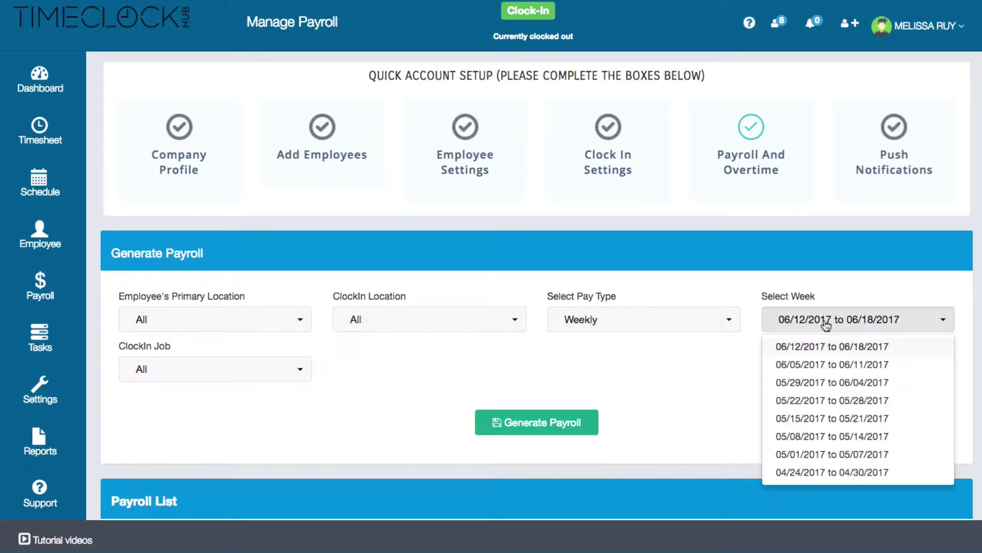
{"action": "left_click", "coordinate": [835, 418]}
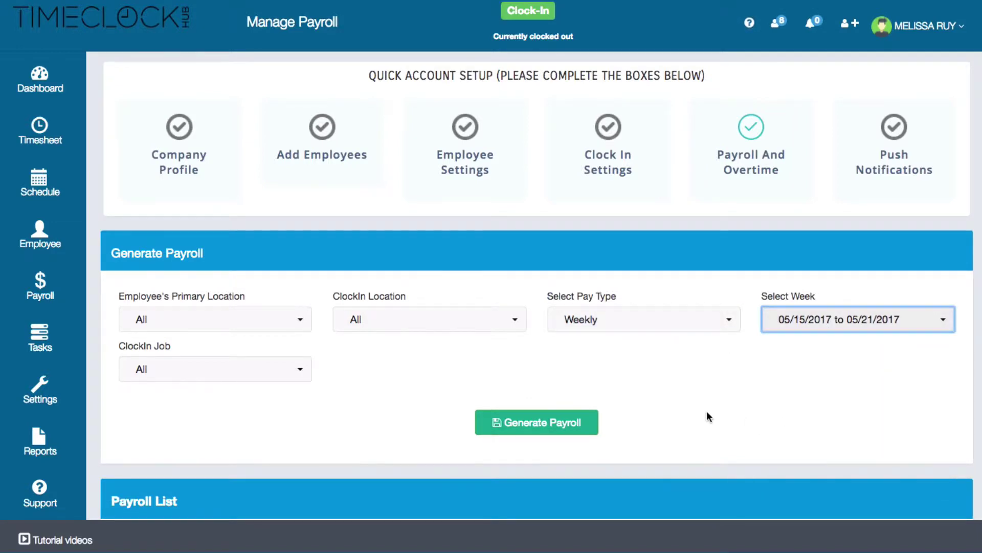
{"action": "left_click", "coordinate": [583, 421]}
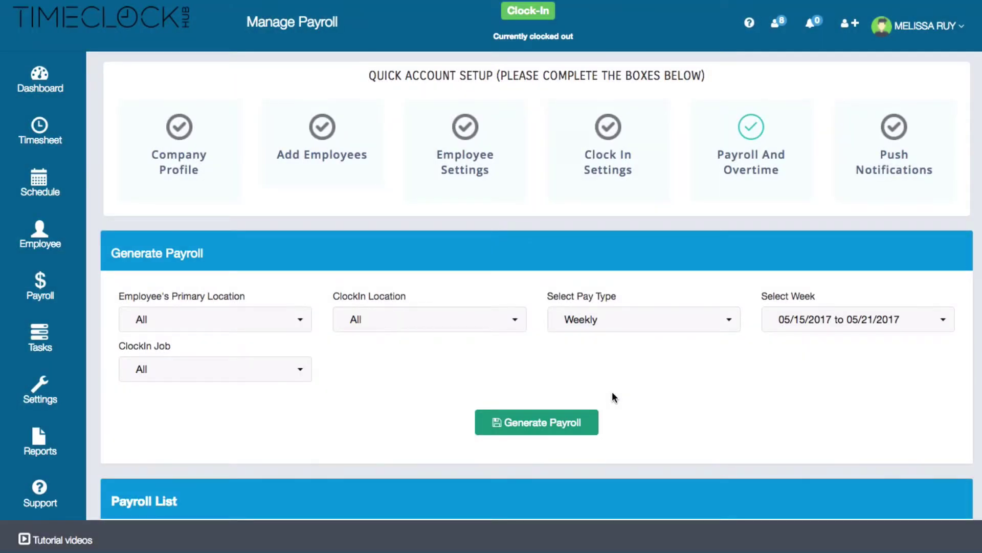
{"action": "scroll", "coordinate": [613, 397], "scroll_direction": "down", "scroll_amount": 3}
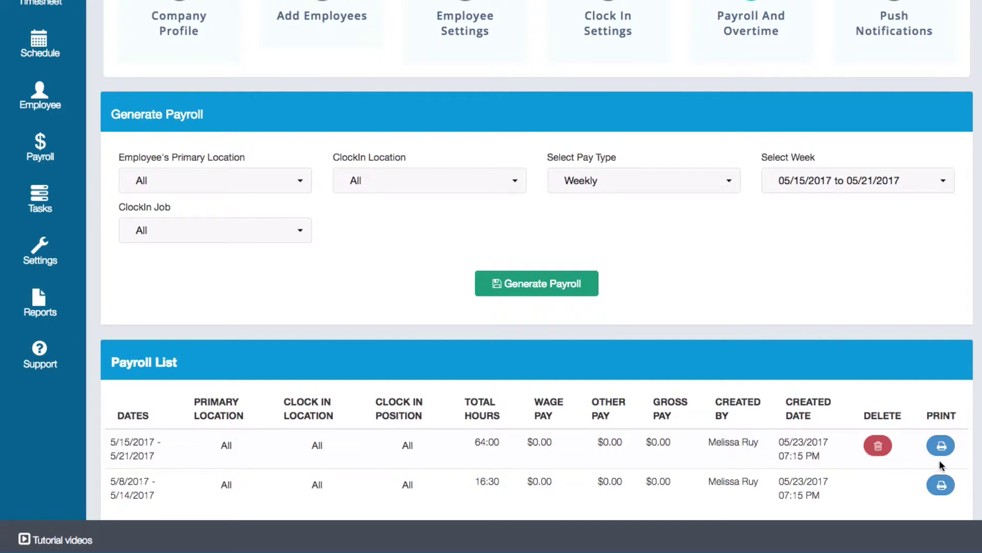
Select the week 06/05/2017 to 06/11/2017 and try generating its payroll.
{"action": "scroll", "coordinate": [737, 415], "scroll_direction": "up", "scroll_amount": 3}
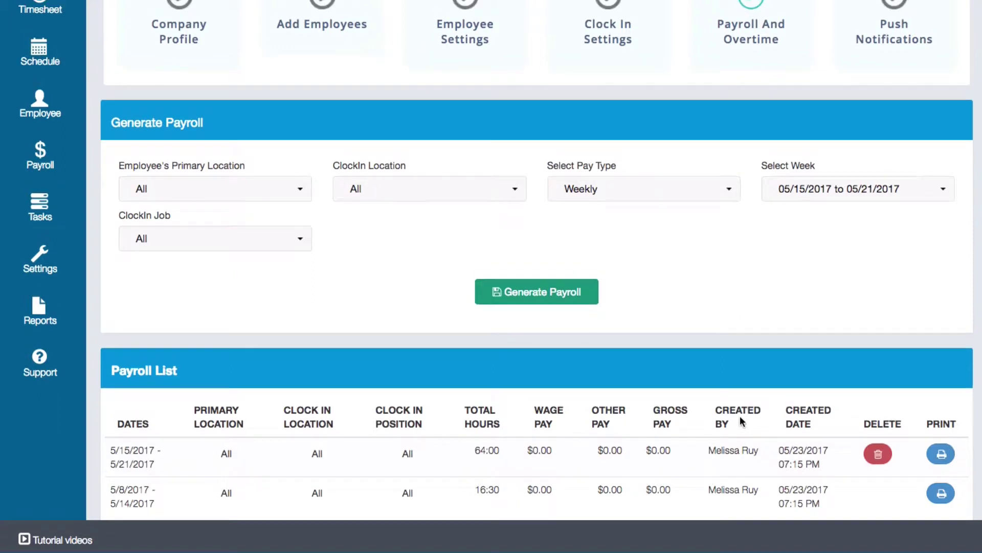
{"action": "left_click", "coordinate": [728, 247]}
{"action": "left_click", "coordinate": [801, 254]}
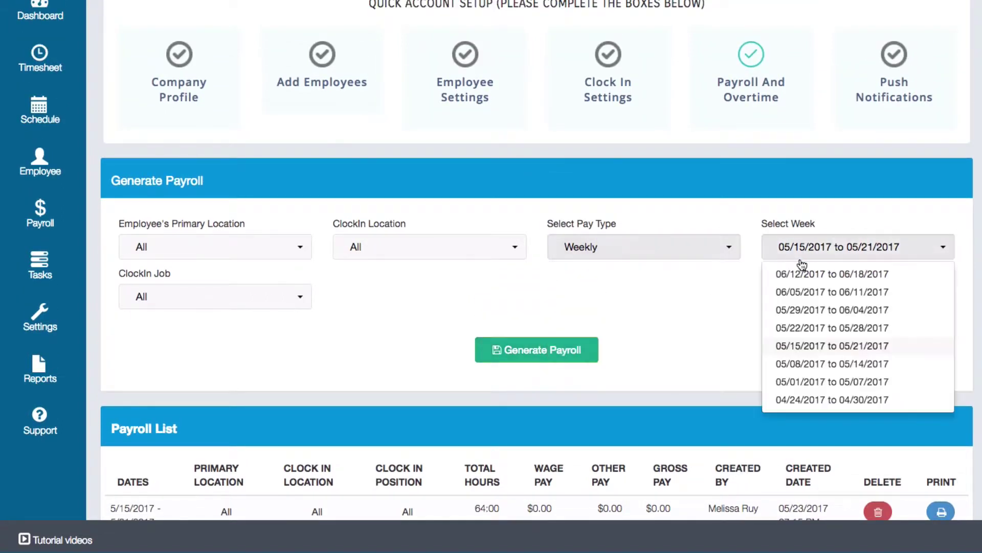
{"action": "left_click", "coordinate": [810, 292]}
{"action": "left_click", "coordinate": [561, 346]}
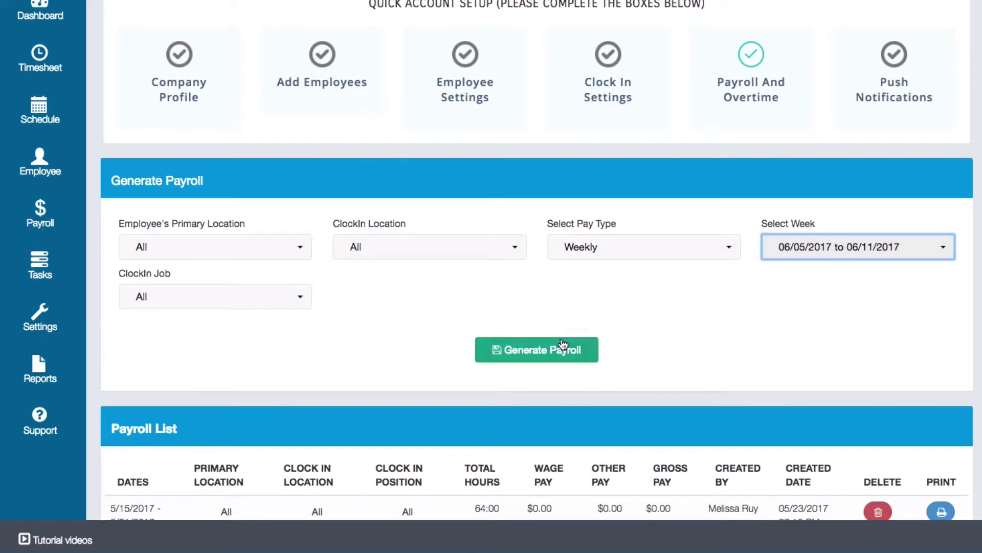
{"action": "scroll", "coordinate": [688, 281], "scroll_direction": "down", "scroll_amount": 3}
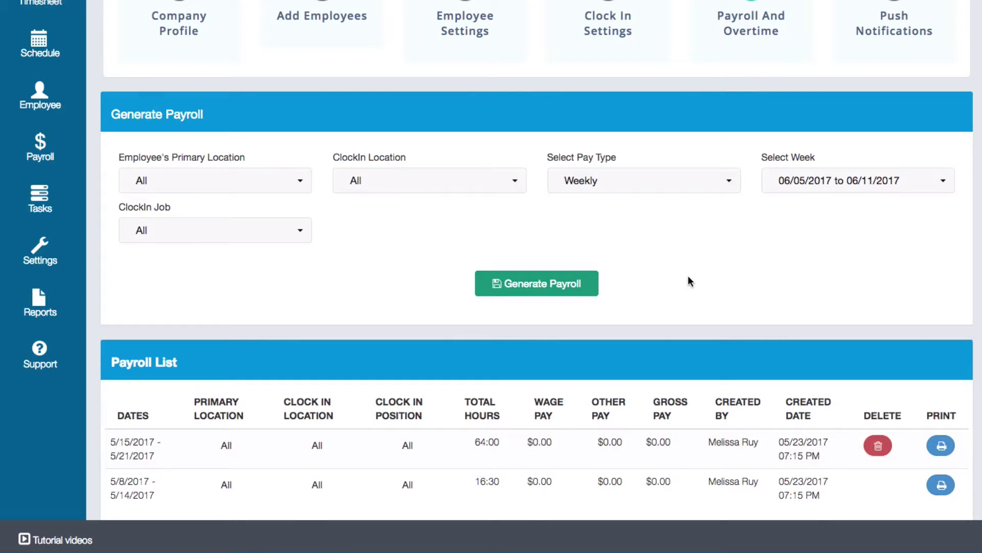
Set a Custom pay period from June 5 to June 10, 2017 and generate payroll.
{"action": "left_click", "coordinate": [702, 187]}
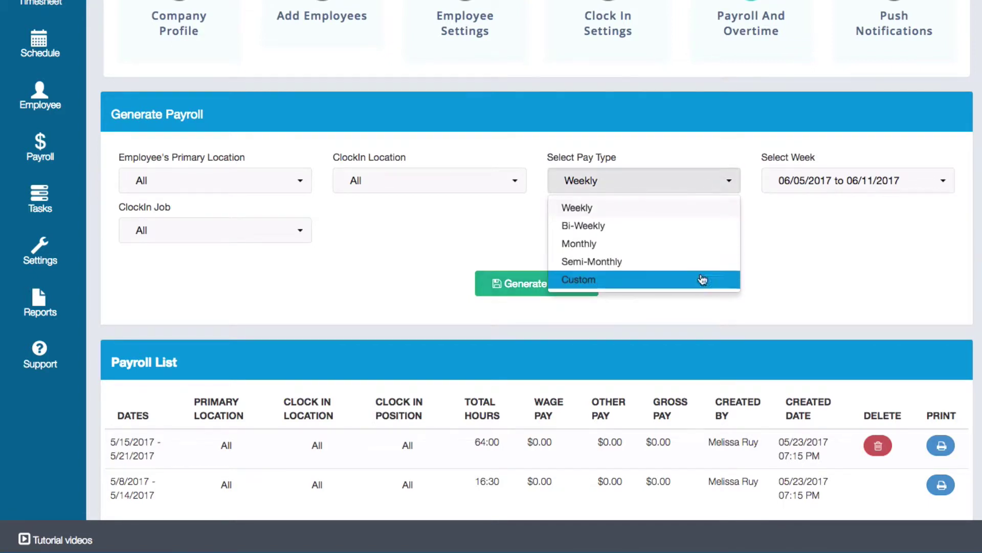
{"action": "left_click", "coordinate": [703, 279]}
{"action": "left_click", "coordinate": [775, 182]}
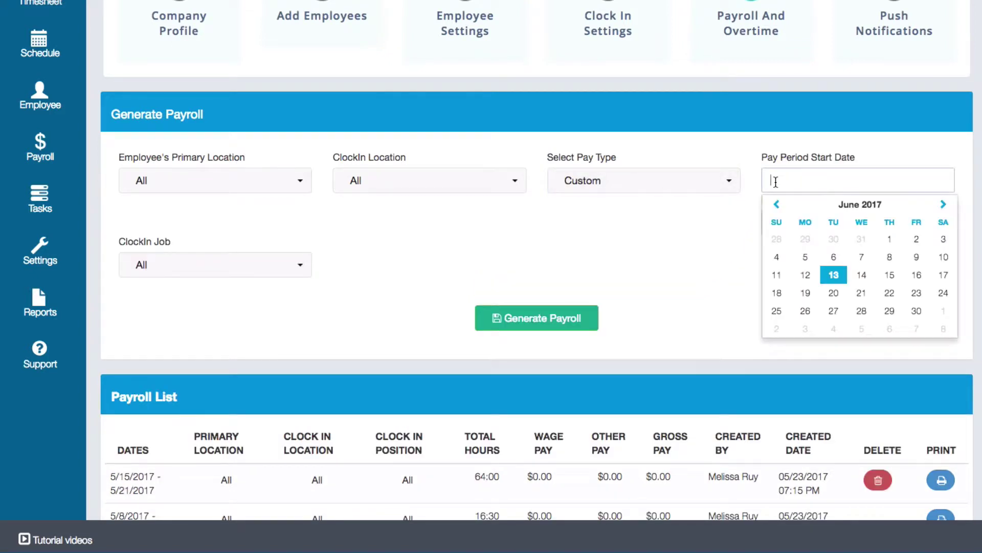
{"action": "left_click", "coordinate": [805, 257]}
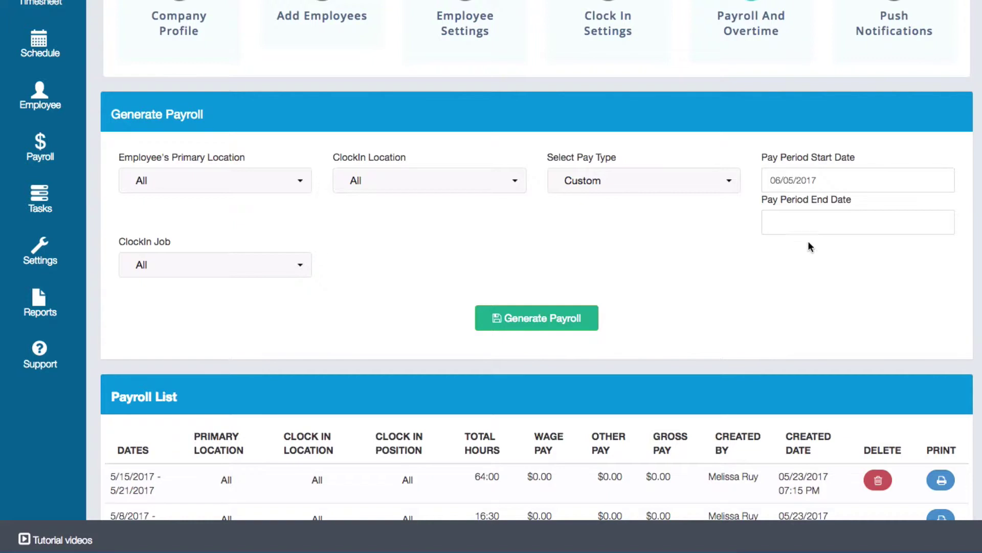
{"action": "left_click", "coordinate": [804, 213]}
{"action": "left_click", "coordinate": [934, 303]}
{"action": "left_click", "coordinate": [587, 314]}
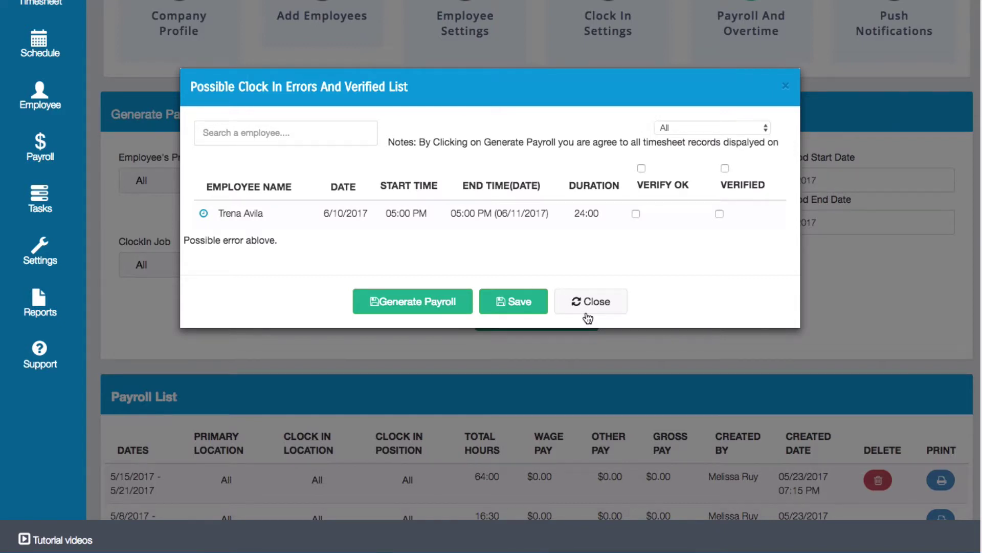
Confirm generation past the clock-in errors, adding the 104:00-hour, $320.00 payroll to the list.
{"action": "left_click", "coordinate": [427, 308]}
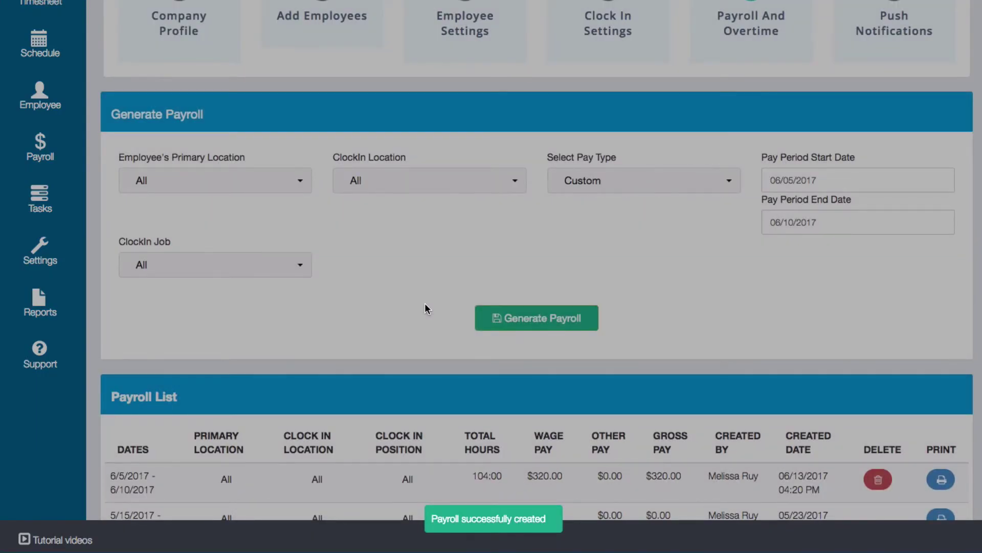
{"action": "scroll", "coordinate": [425, 305], "scroll_direction": "down", "scroll_amount": 2}
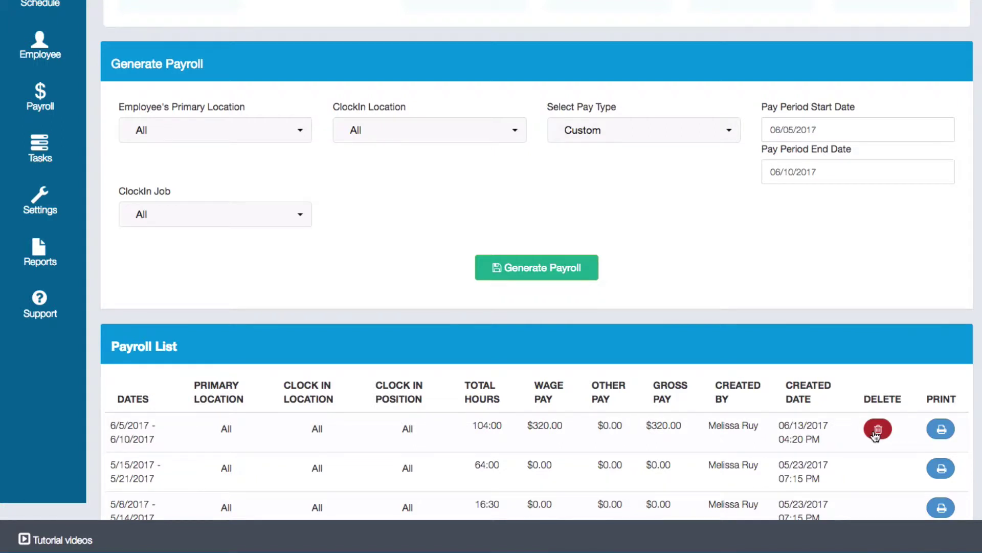
Export the Jun 5–Jun 10 payroll report as PDF and open RPT_PayrollPrint_V22.pdf.
{"action": "left_click", "coordinate": [939, 434]}
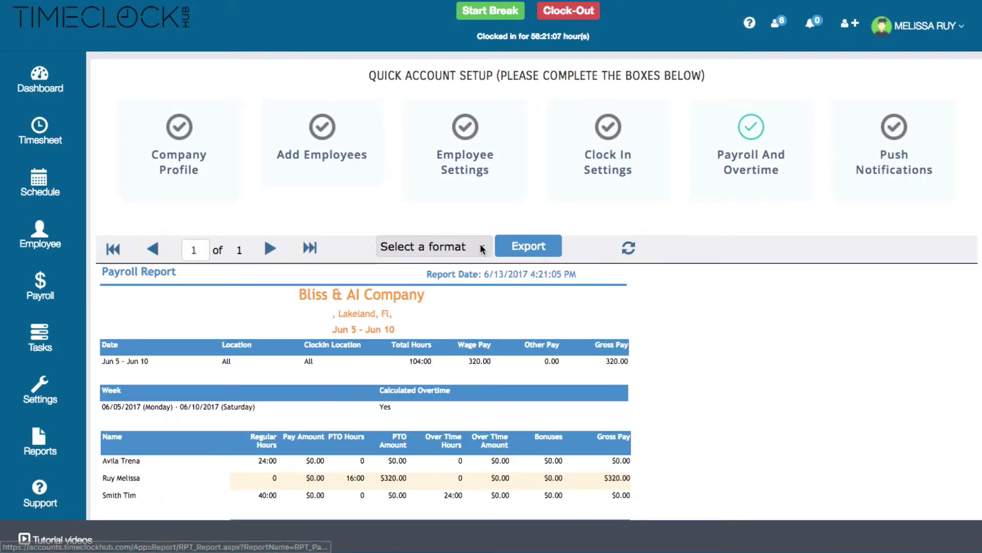
{"action": "left_click", "coordinate": [481, 247]}
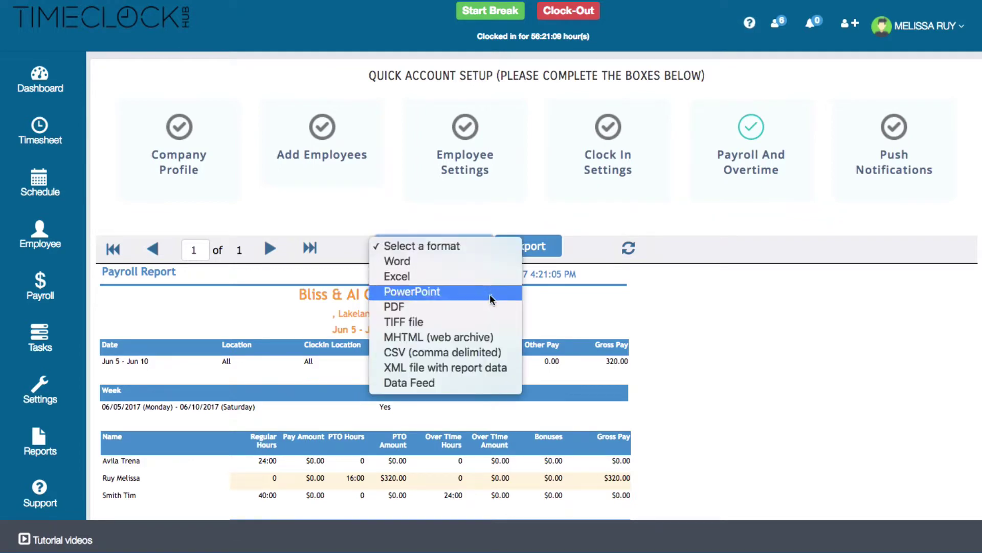
{"action": "key", "text": "Escape"}
{"action": "key", "text": "Down"}
{"action": "left_click", "coordinate": [517, 253]}
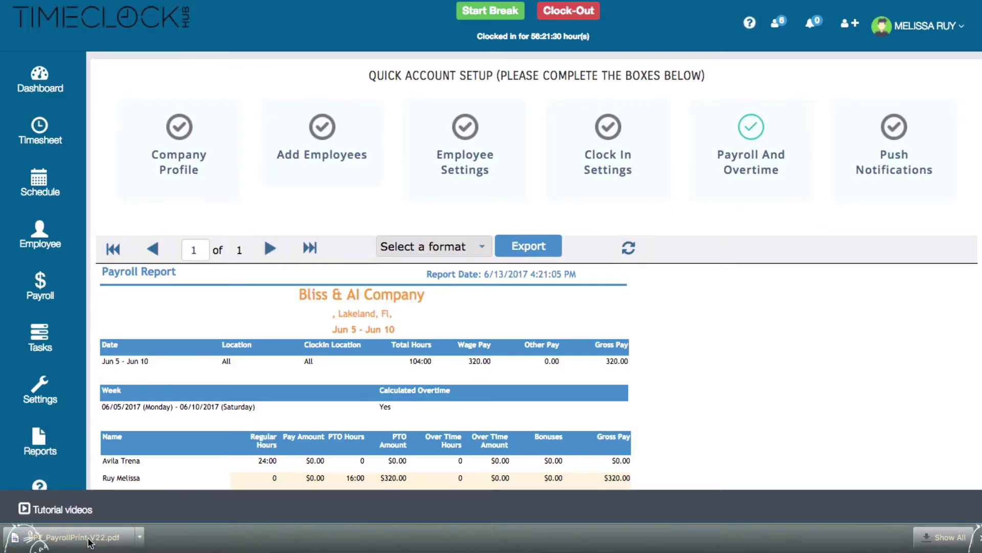
{"action": "left_click", "coordinate": [82, 537]}
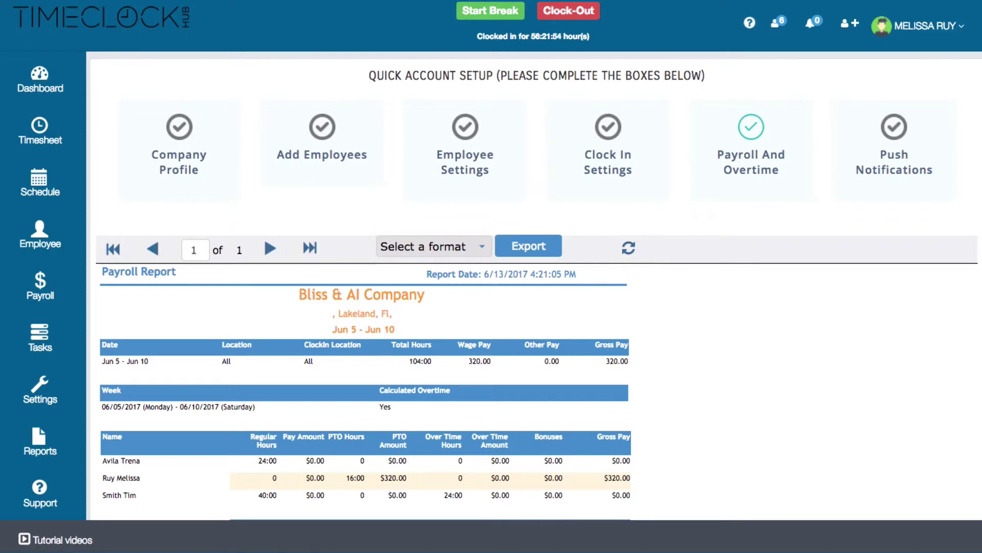
Show Business Settings' Payroll and Overtime tab: Monday start, Weekly frequency, break deduction.
{"action": "mouse_move", "coordinate": [51, 392]}
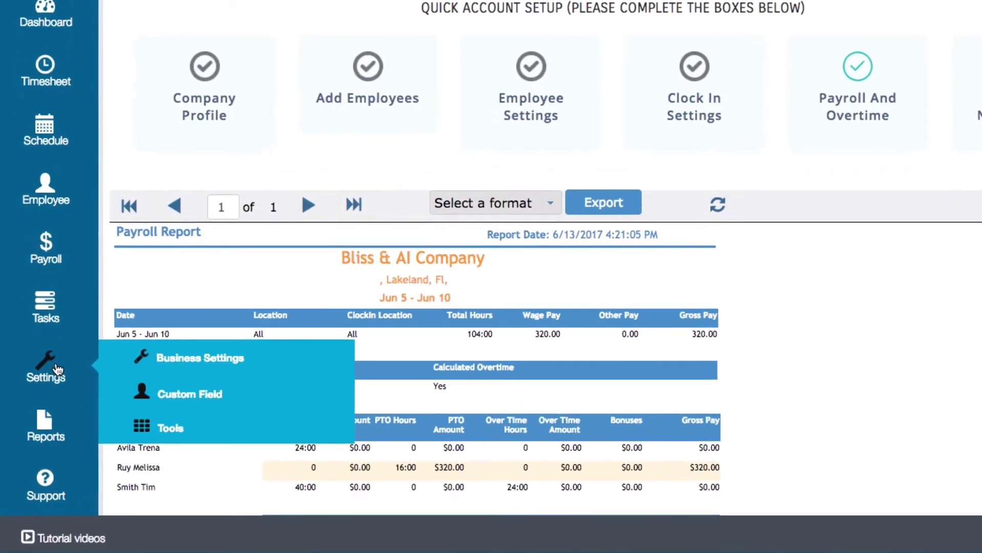
{"action": "left_click", "coordinate": [136, 364]}
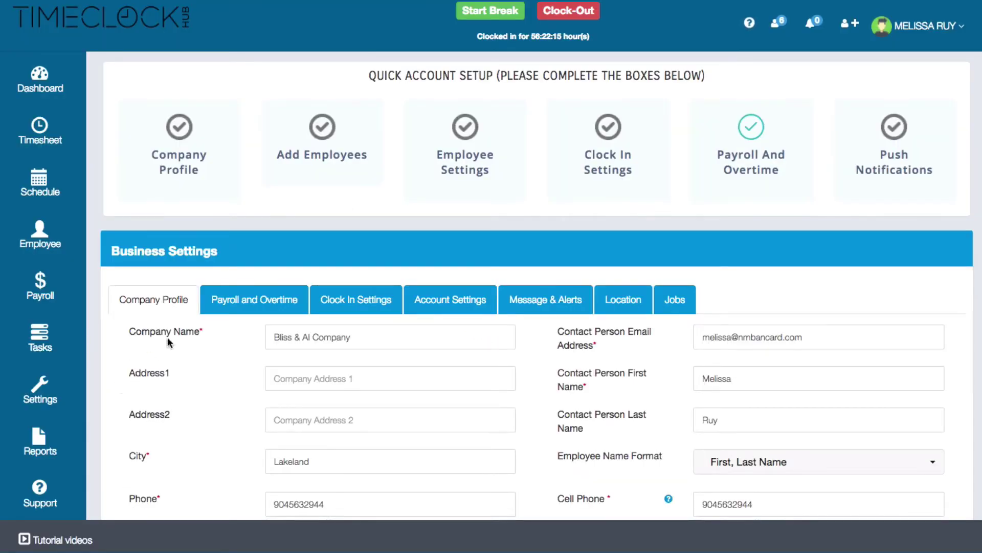
{"action": "left_click", "coordinate": [225, 303]}
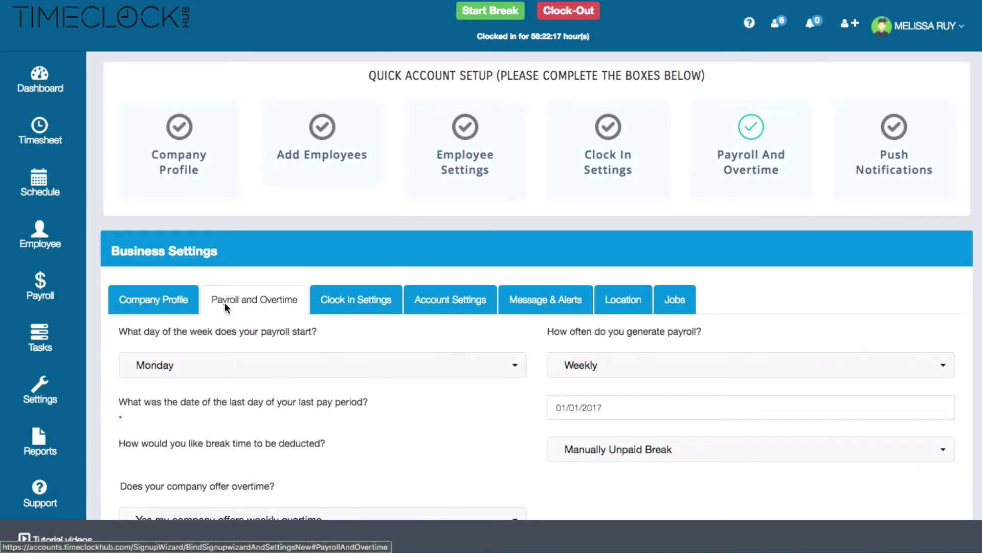
{"action": "scroll", "coordinate": [225, 302], "scroll_direction": "down", "scroll_amount": 5}
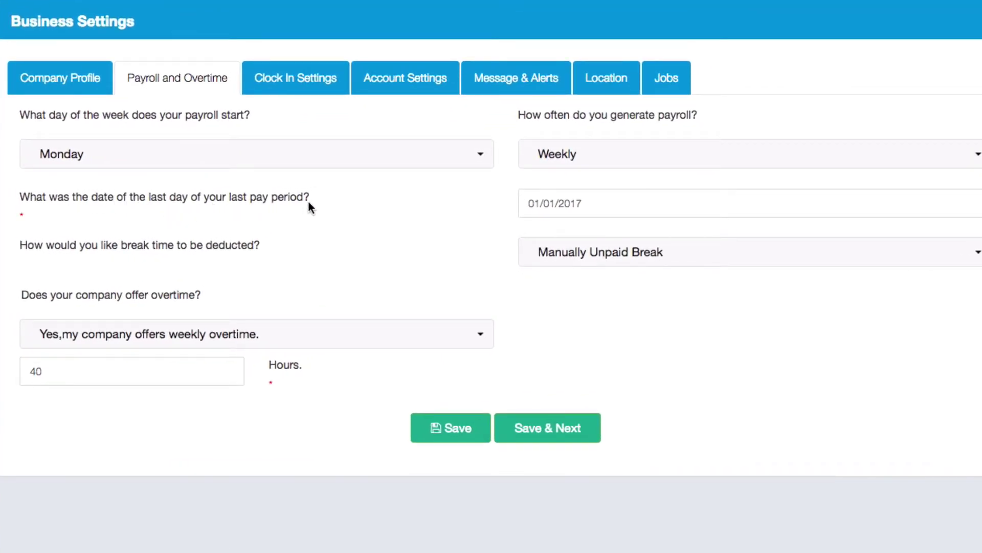
Set the last day of the previous pay period to June 4, 2017.
{"action": "left_click", "coordinate": [647, 204]}
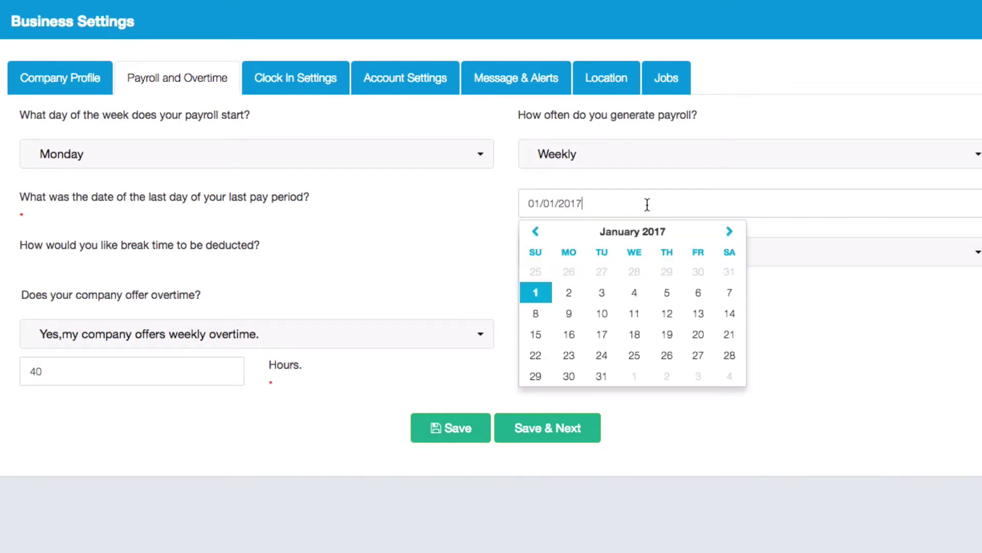
{"action": "double_click", "coordinate": [729, 232]}
{"action": "left_click", "coordinate": [729, 233]}
{"action": "left_click", "coordinate": [730, 233]}
{"action": "left_click", "coordinate": [730, 233]}
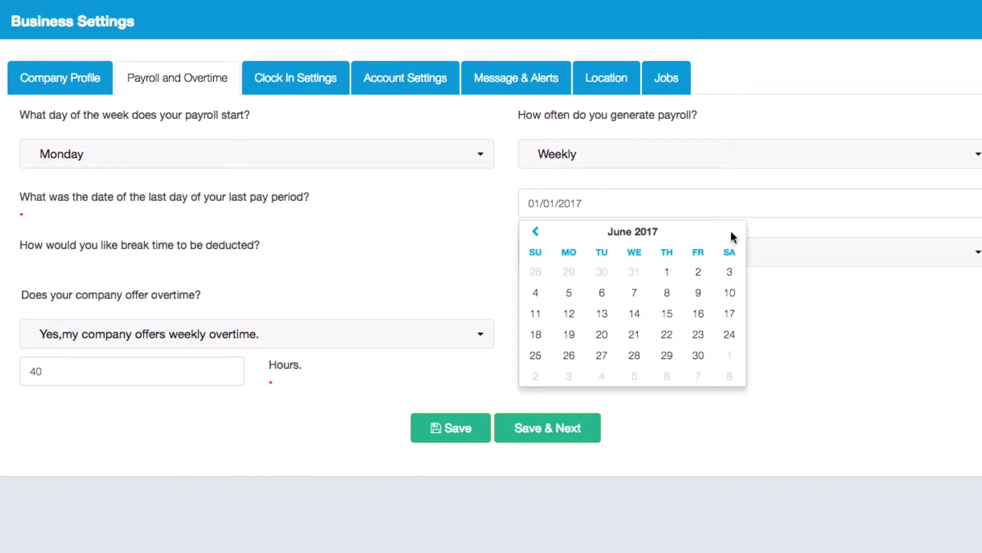
{"action": "left_click", "coordinate": [543, 294]}
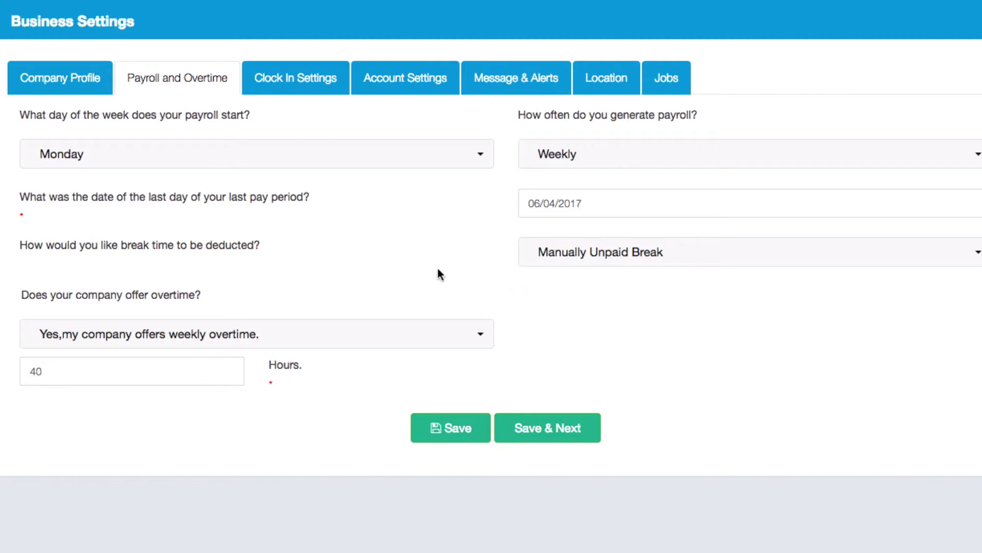
Check the overtime options, keeping weekly overtime after 40 hours.
{"action": "left_click", "coordinate": [330, 329]}
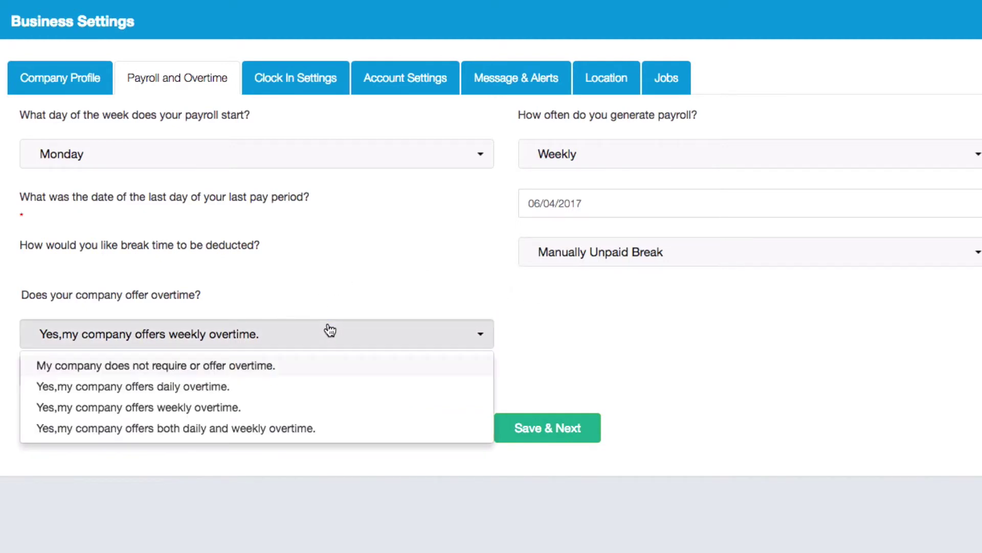
{"action": "left_click", "coordinate": [329, 329]}
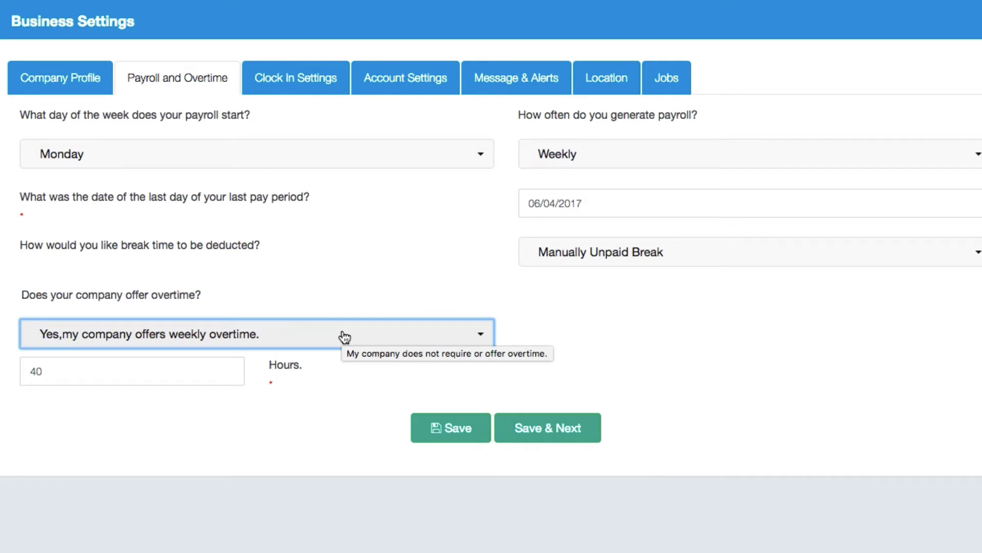
{"action": "left_click", "coordinate": [0, 4]}
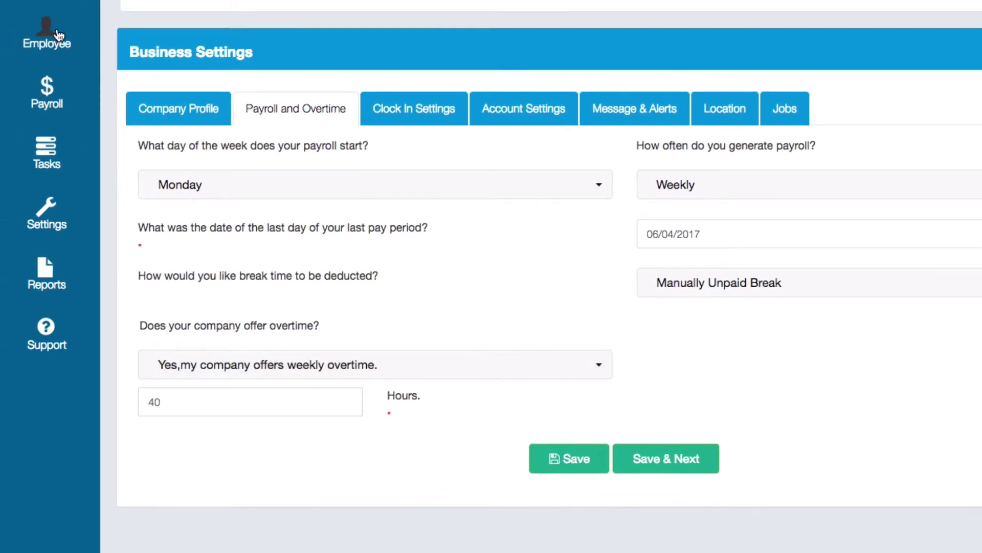
Open the last employee's Payroll tab to review wage, breaks, time rounding and overtime.
{"action": "left_click", "coordinate": [58, 34]}
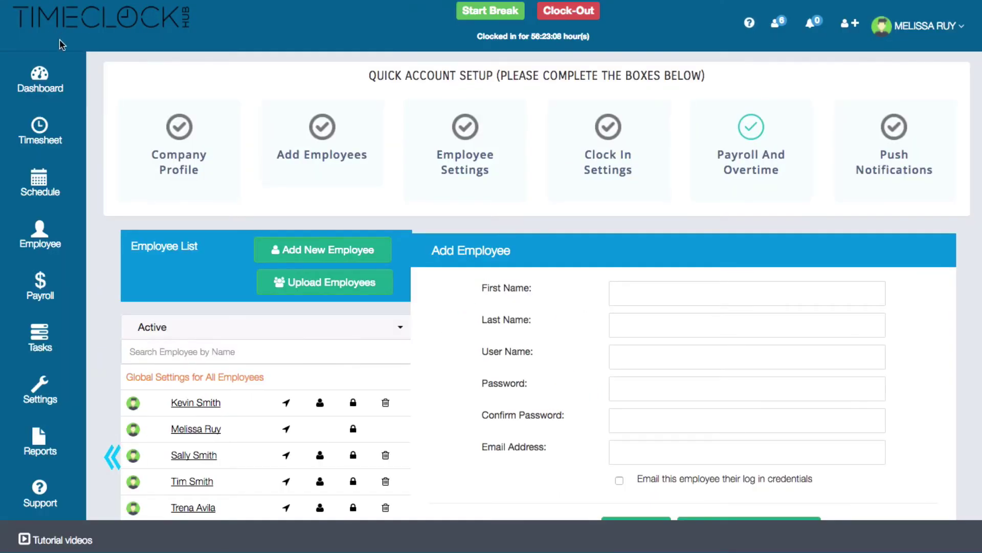
{"action": "scroll", "coordinate": [103, 96], "scroll_direction": "down", "scroll_amount": 4}
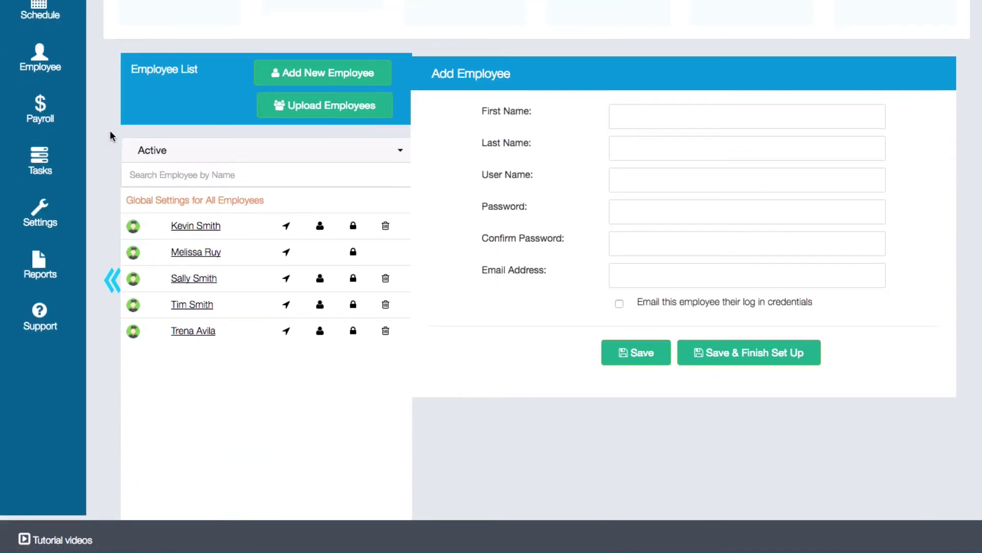
{"action": "left_click", "coordinate": [201, 334]}
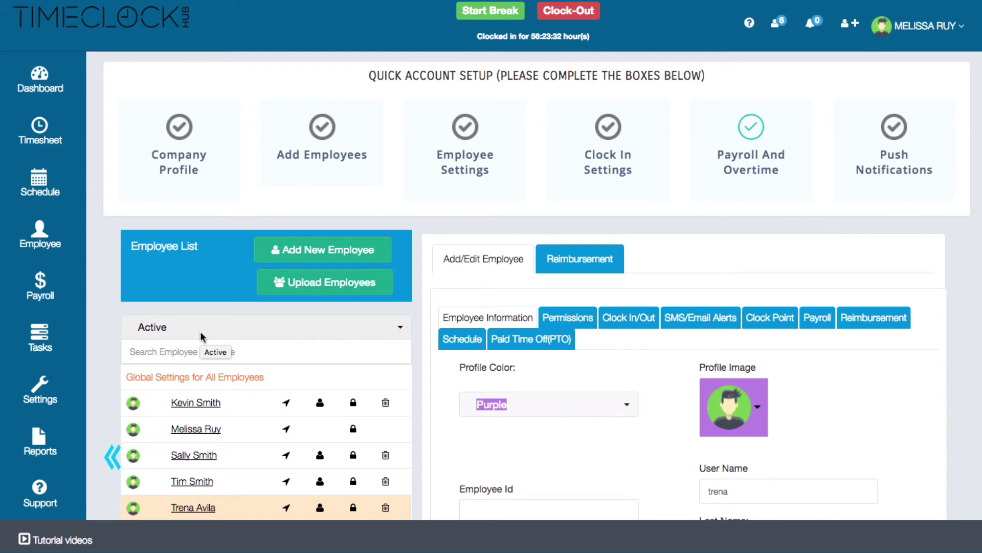
{"action": "left_click", "coordinate": [817, 316]}
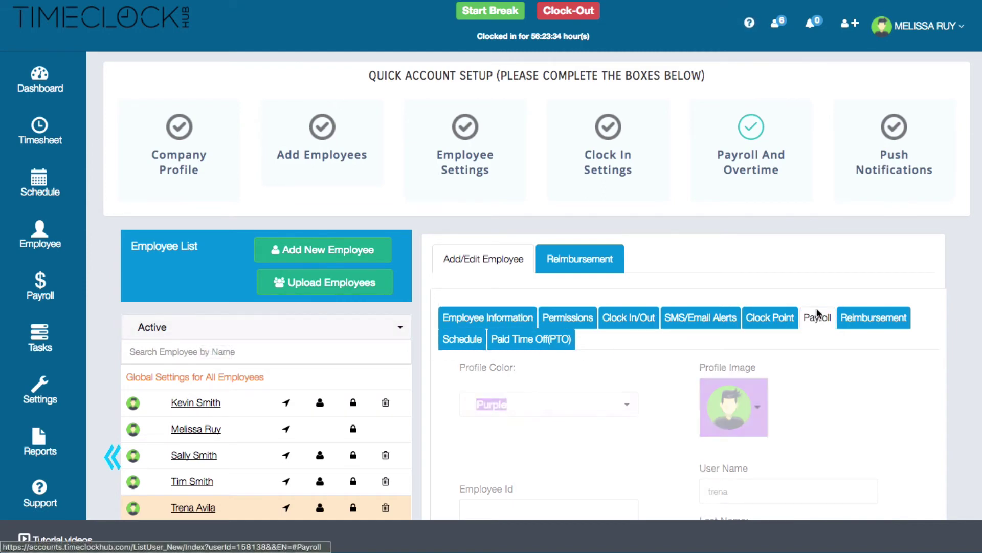
{"action": "scroll", "coordinate": [816, 323], "scroll_direction": "down", "scroll_amount": 3}
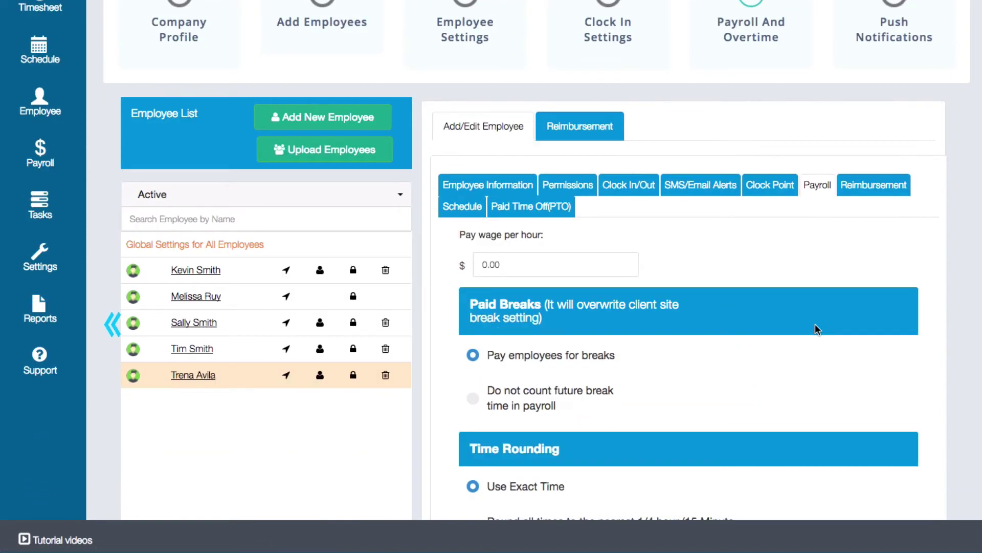
{"action": "scroll", "coordinate": [816, 325], "scroll_direction": "down", "scroll_amount": 3}
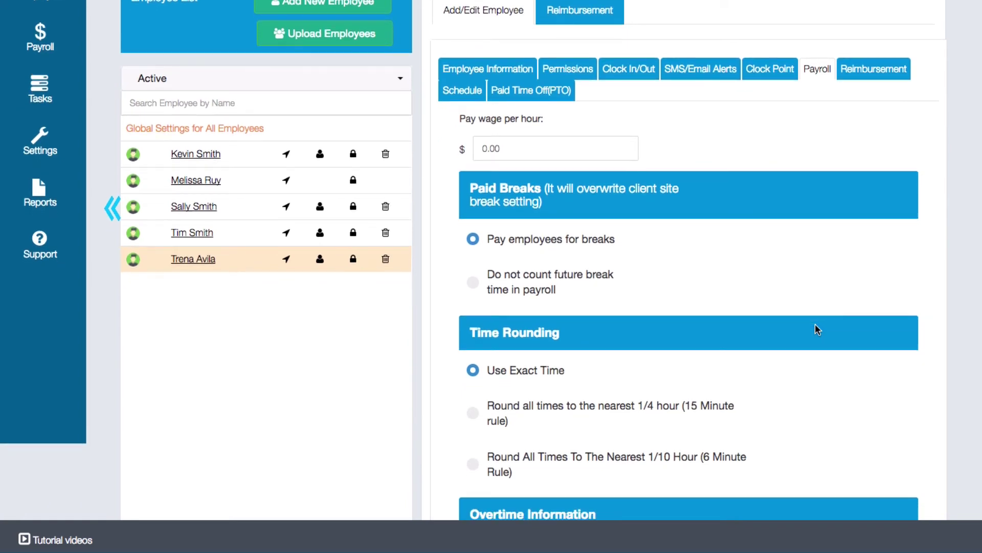
{"action": "scroll", "coordinate": [815, 328], "scroll_direction": "down", "scroll_amount": 2}
{"action": "scroll", "coordinate": [815, 328], "scroll_direction": "down", "scroll_amount": 2}
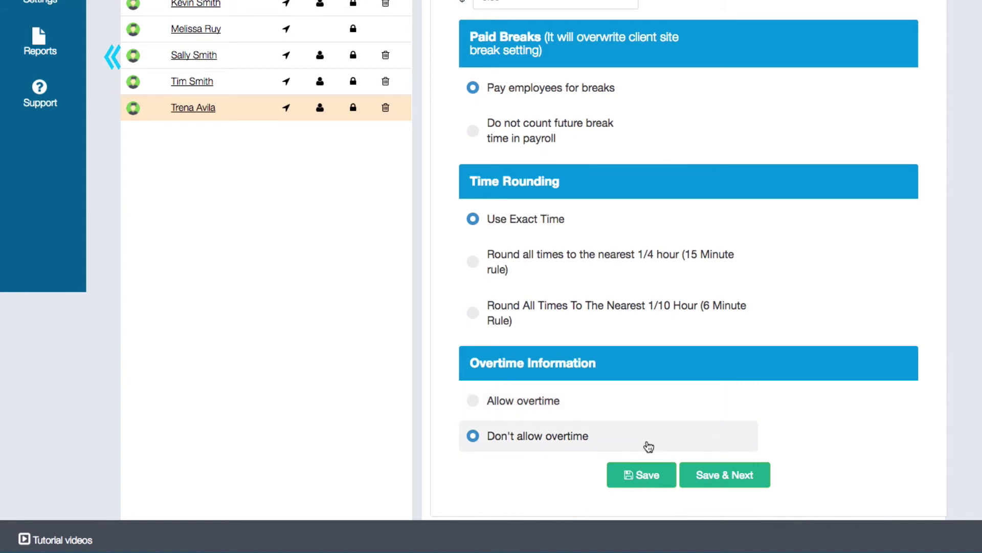
Choose 'Do not count future break time in payroll', save, and return to the Dashboard.
{"action": "left_click", "coordinate": [568, 141]}
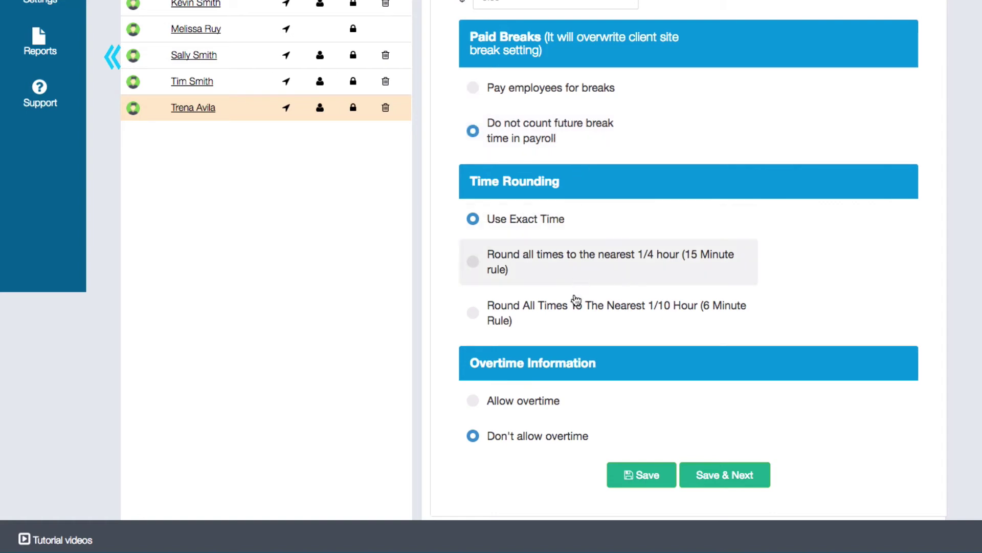
{"action": "left_click", "coordinate": [667, 478]}
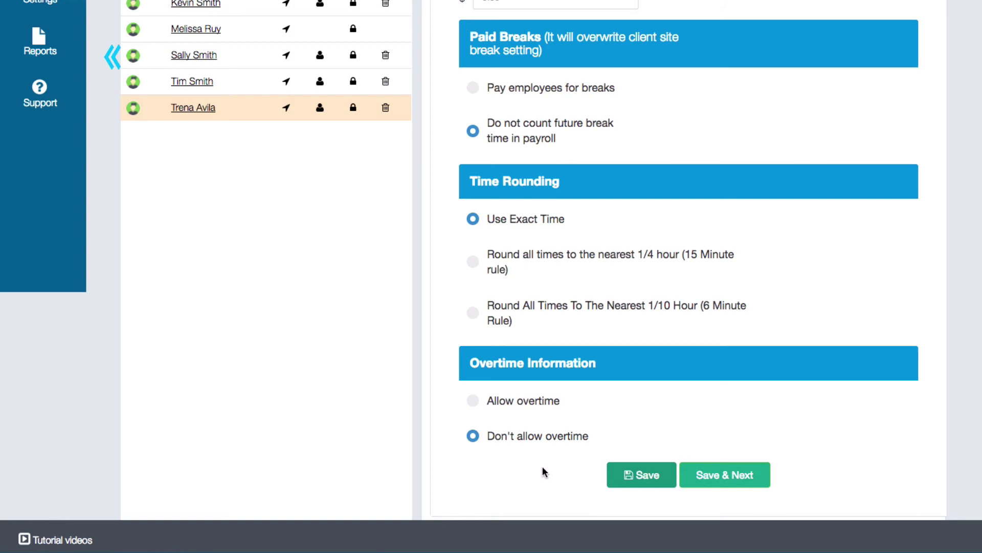
{"action": "scroll", "coordinate": [542, 465], "scroll_direction": "up", "scroll_amount": 8}
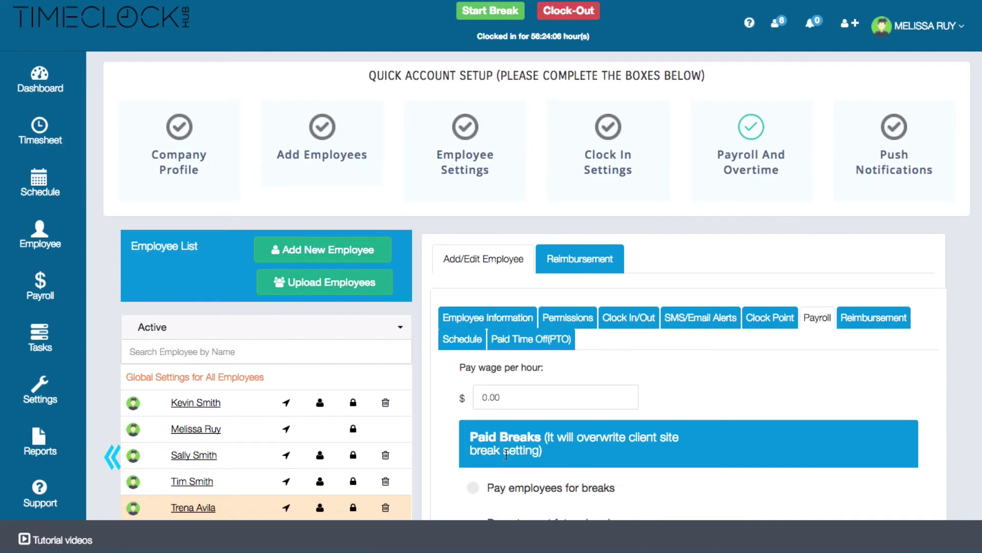
{"action": "left_click", "coordinate": [34, 66]}
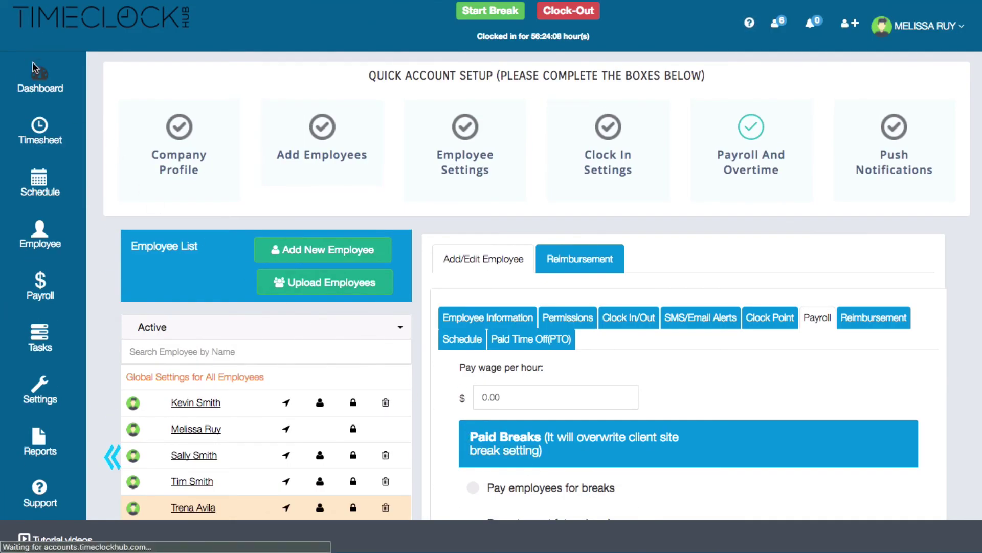